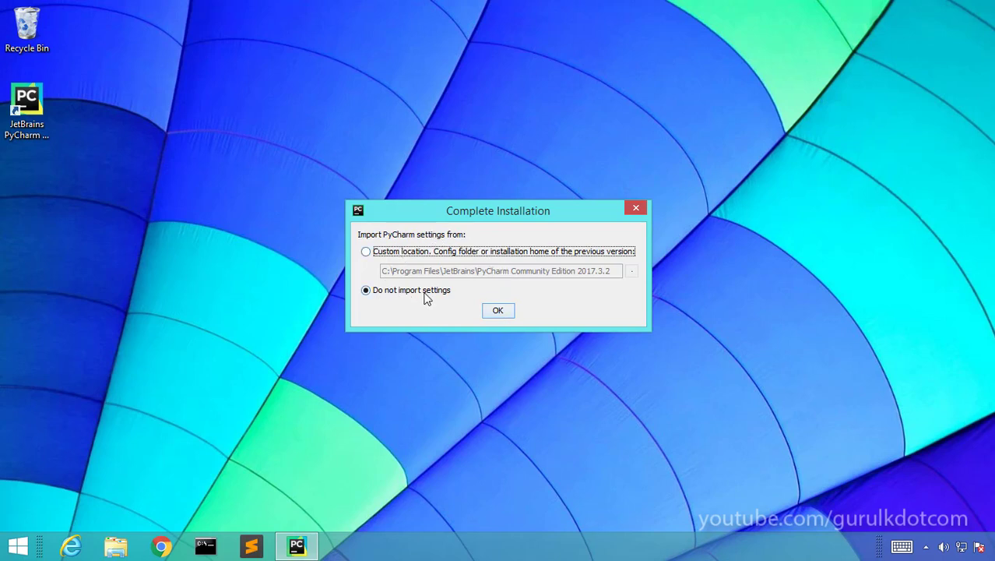
- Complete the installation without importing settings, then choose the Darcula UI theme and continue to the featured plugins
{"action": "left_click", "coordinate": [499, 311]}
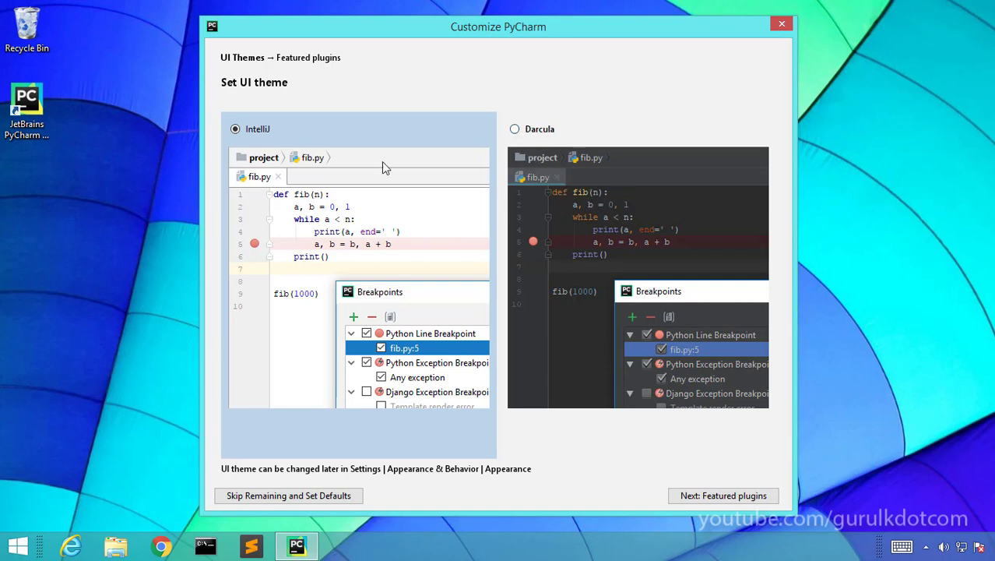
{"action": "left_click", "coordinate": [536, 133]}
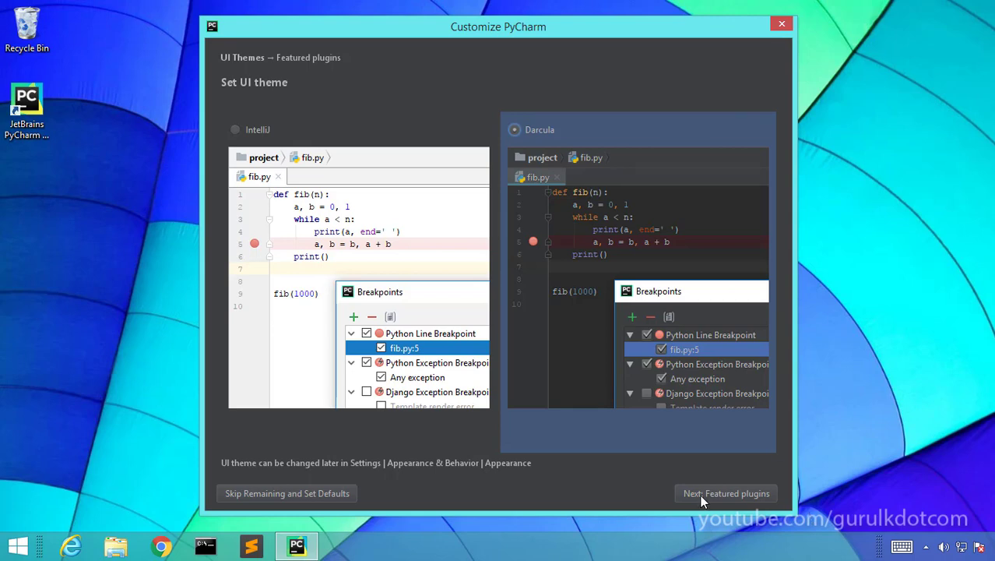
{"action": "left_click", "coordinate": [720, 493]}
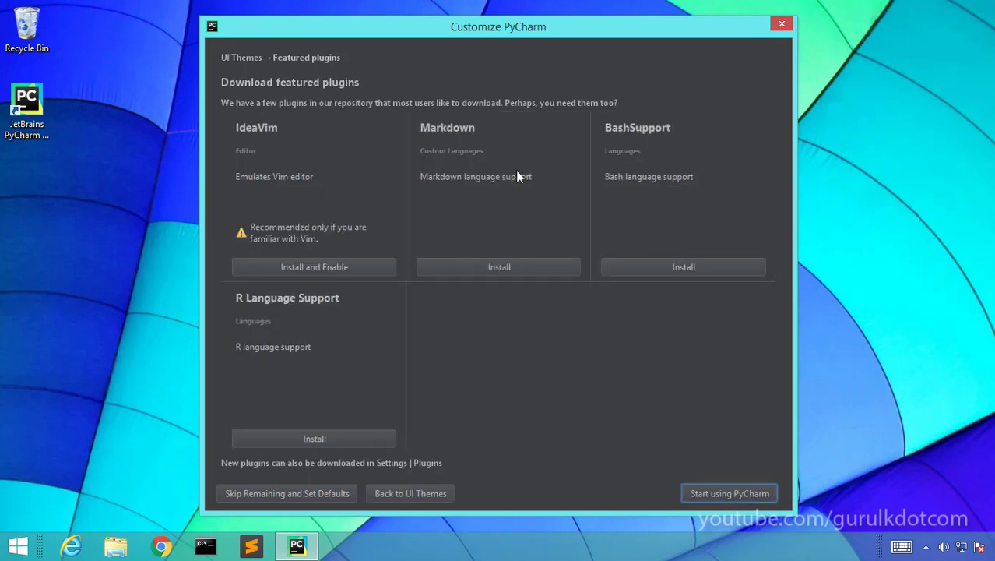
- Install the Markdown featured plugin and finish the customization to start using PyCharm
{"action": "left_click_drag", "start_coordinate": [407, 34], "coordinate": [316, 37]}
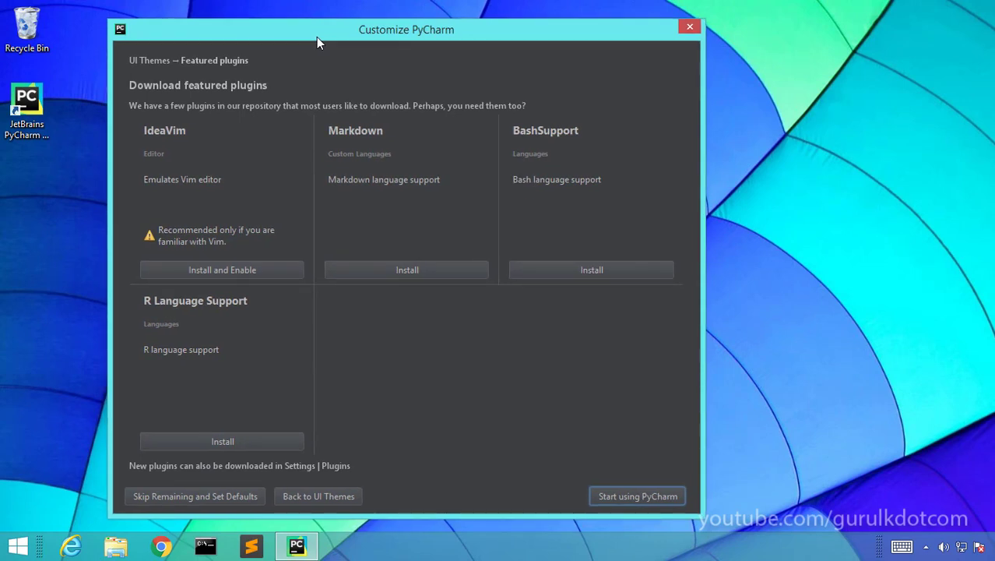
{"action": "left_click_drag", "start_coordinate": [323, 36], "coordinate": [341, 111]}
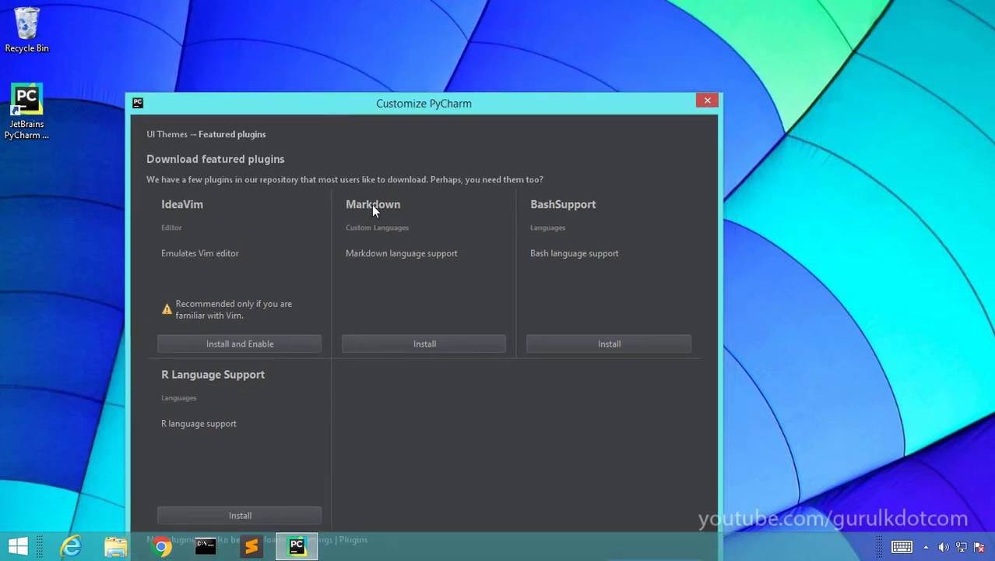
{"action": "left_click_drag", "start_coordinate": [408, 101], "coordinate": [393, 53]}
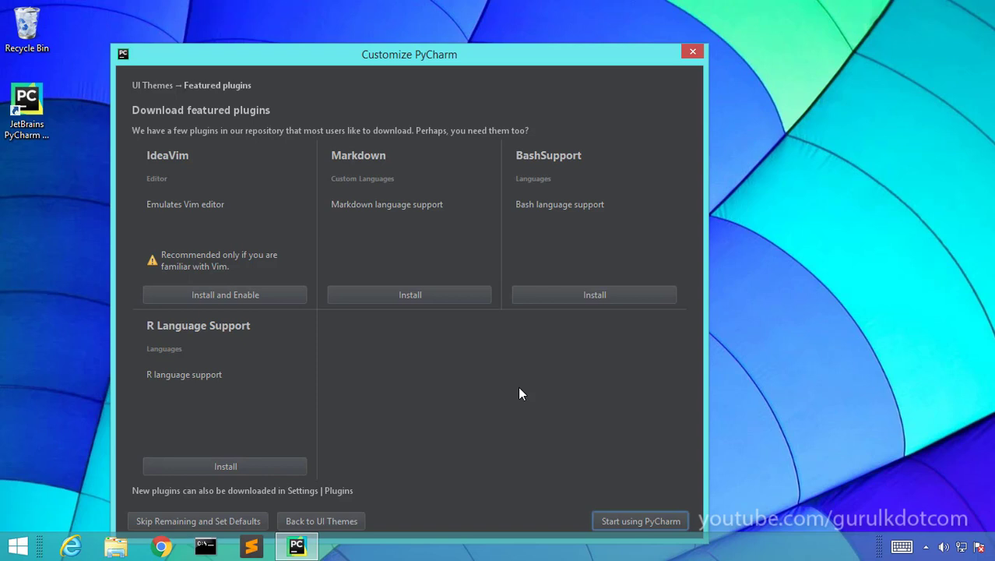
{"action": "left_click", "coordinate": [403, 295]}
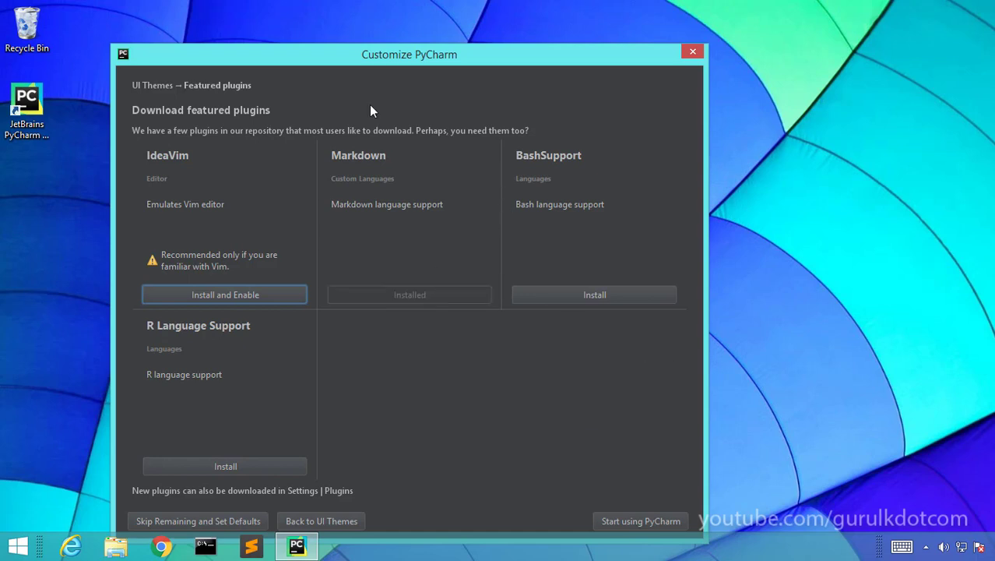
{"action": "left_click_drag", "start_coordinate": [462, 55], "coordinate": [501, 12]}
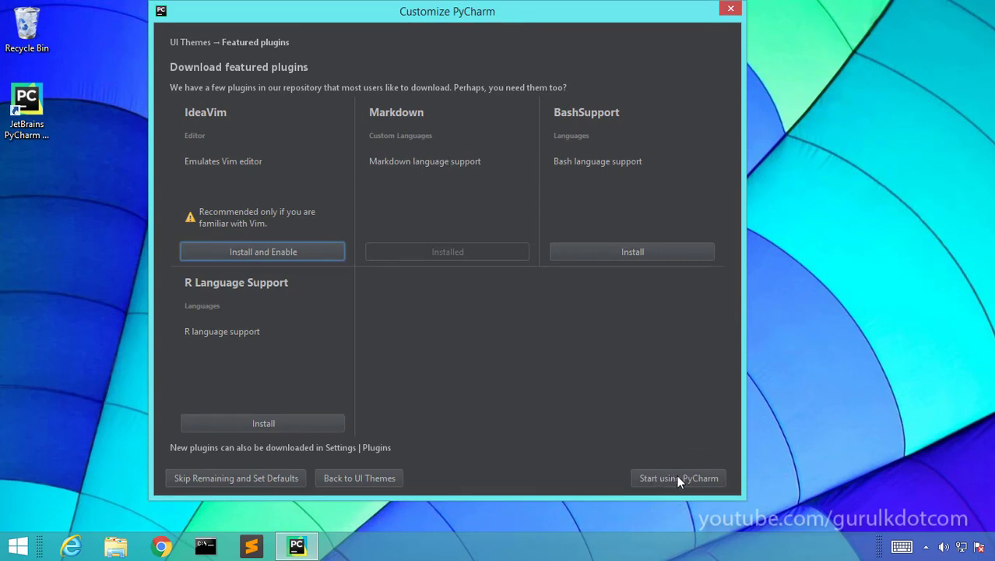
{"action": "left_click", "coordinate": [698, 478]}
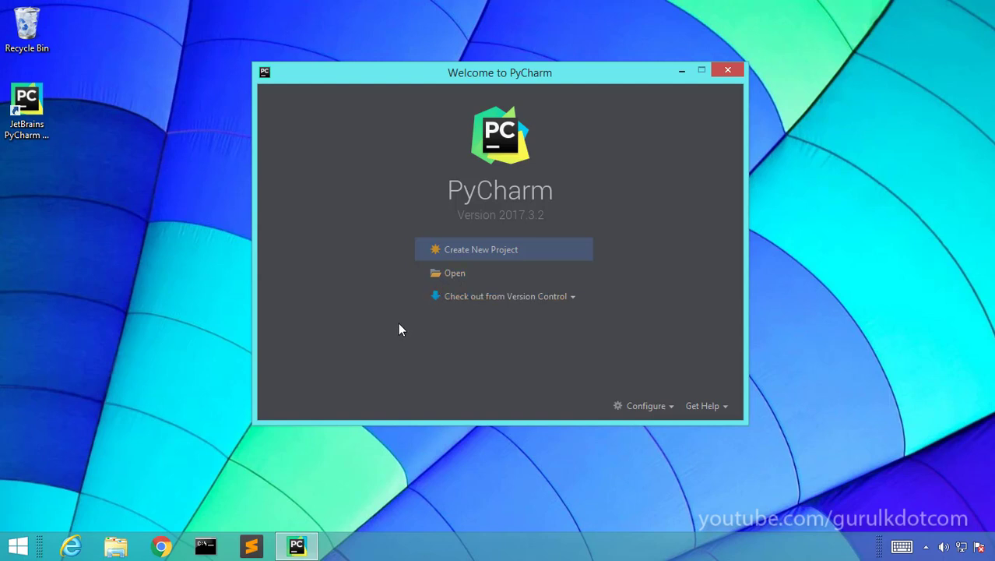
- Open the default settings from the welcome screen and check the available UI themes
{"action": "left_click", "coordinate": [667, 414]}
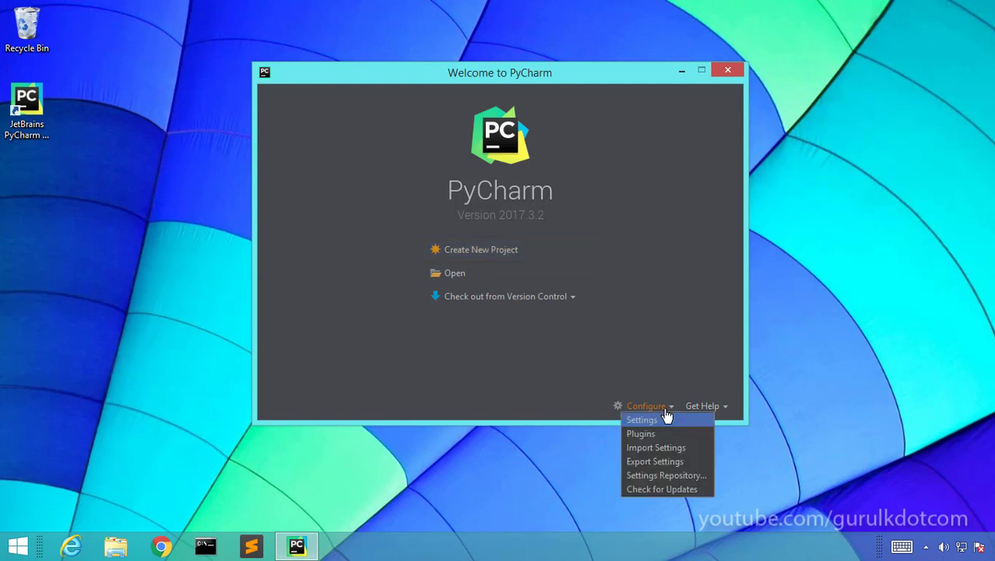
{"action": "left_click", "coordinate": [651, 421]}
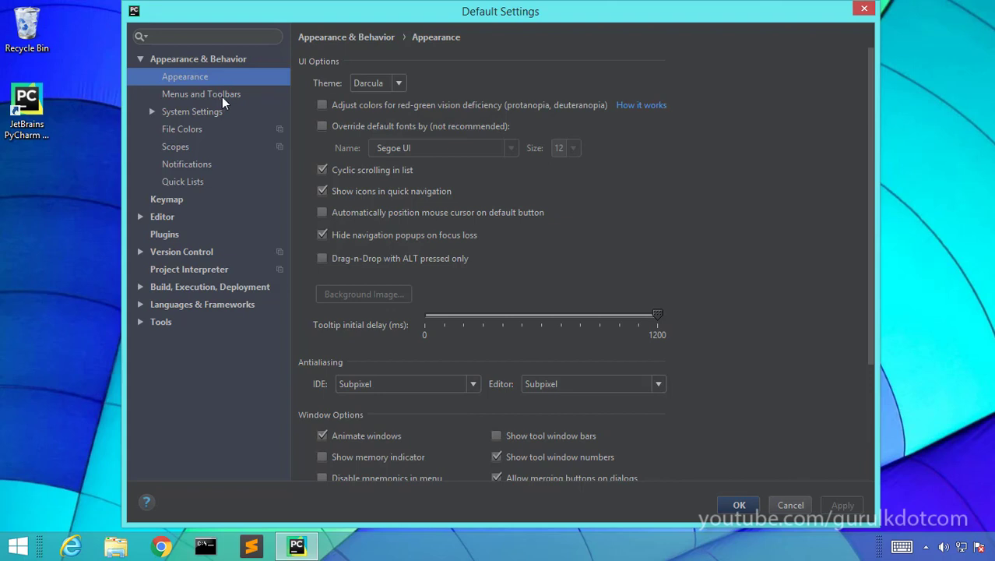
{"action": "left_click", "coordinate": [400, 84]}
{"action": "left_click", "coordinate": [402, 83]}
- In the editor settings, set the font to Consolas with a size of 18
{"action": "left_click", "coordinate": [163, 219]}
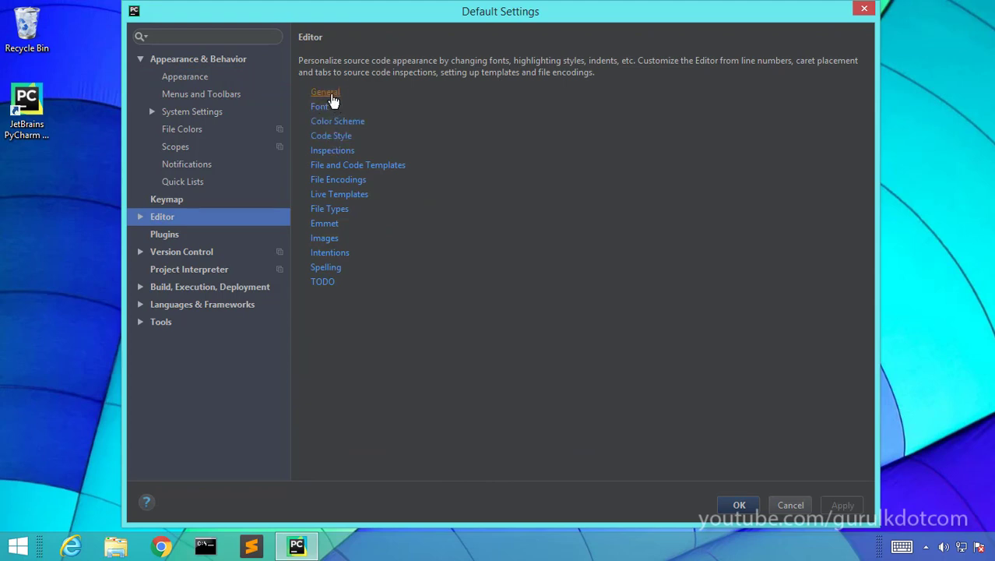
{"action": "left_click", "coordinate": [331, 95]}
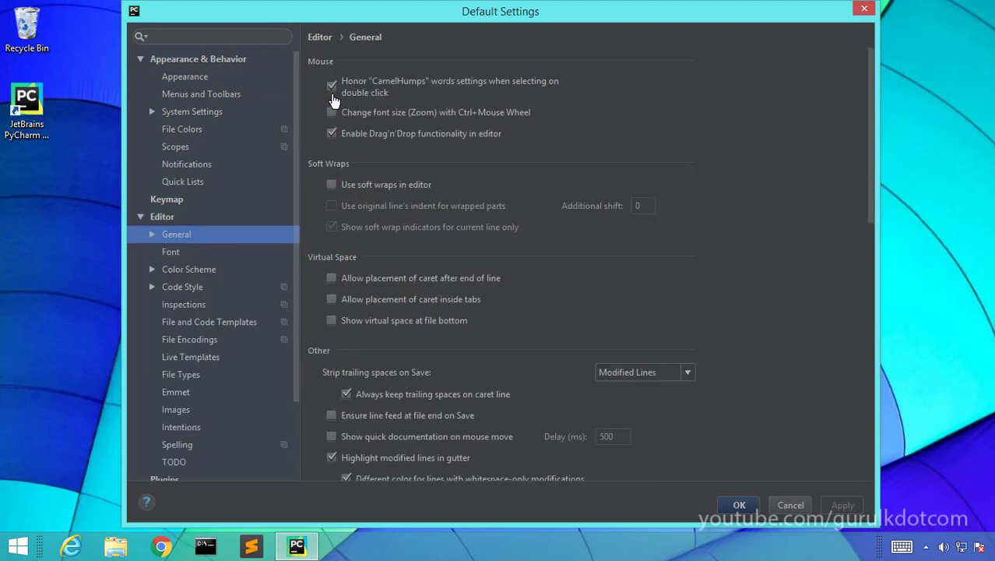
{"action": "left_click_drag", "start_coordinate": [446, 11], "coordinate": [431, 51]}
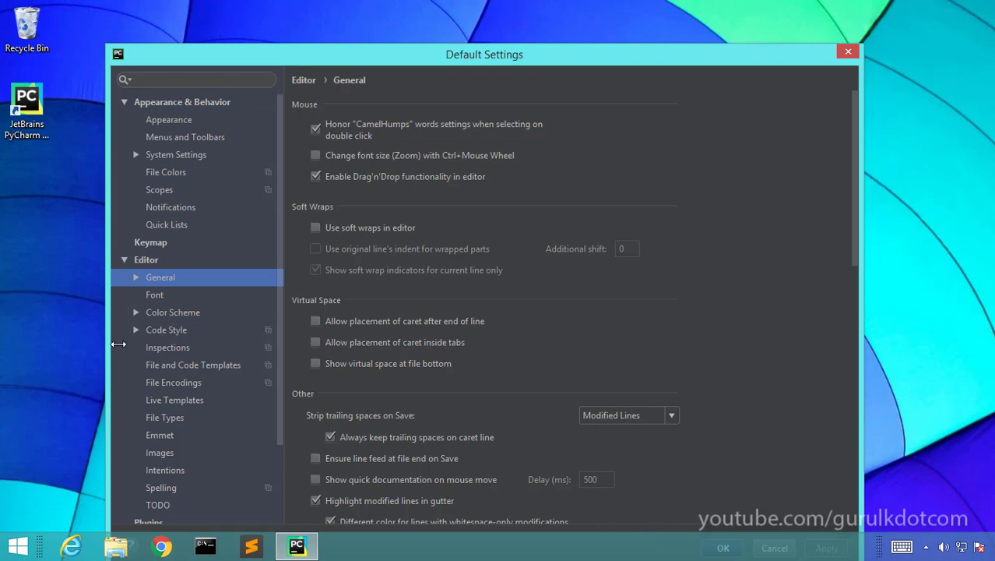
{"action": "left_click", "coordinate": [156, 295]}
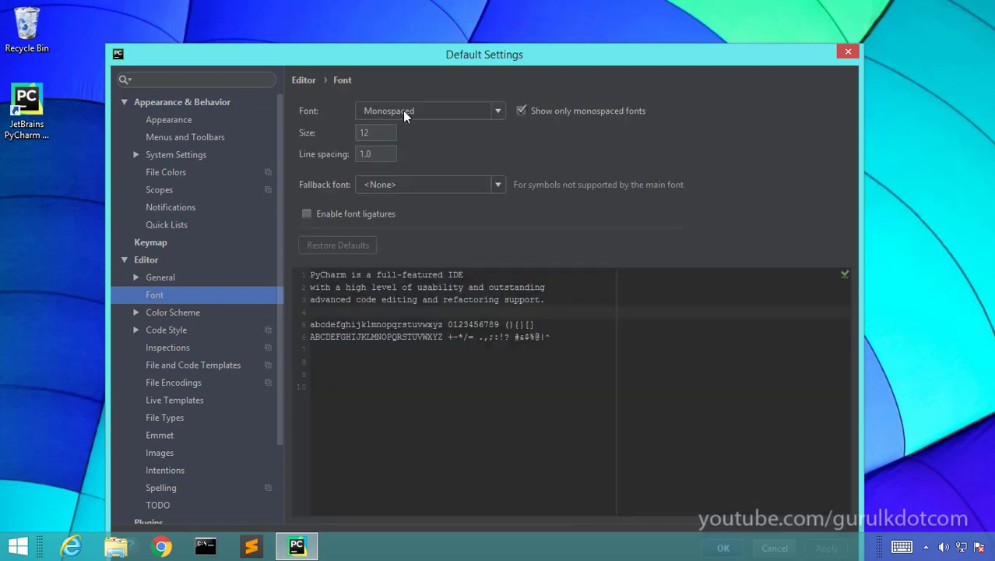
{"action": "left_click", "coordinate": [498, 111]}
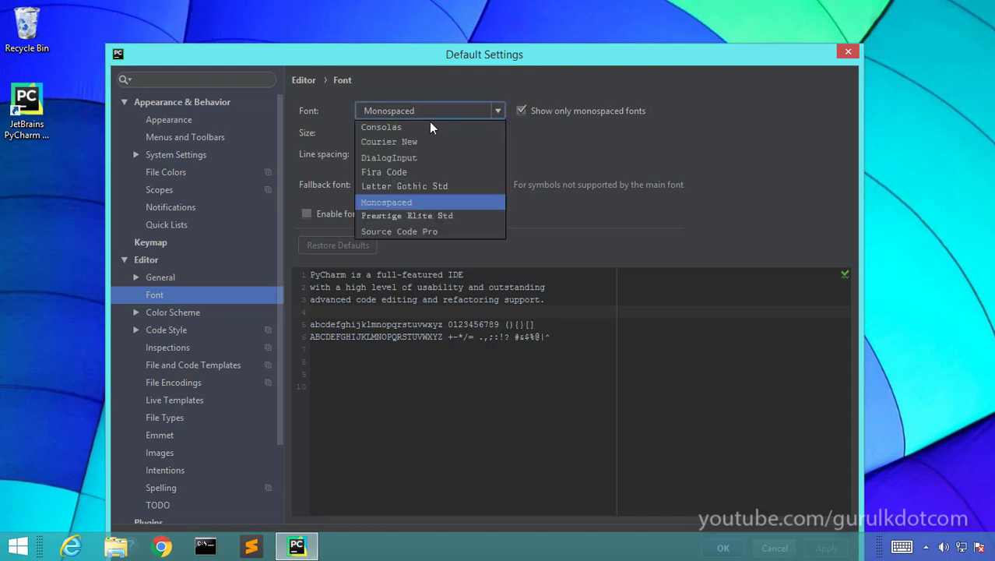
{"action": "left_click", "coordinate": [394, 129]}
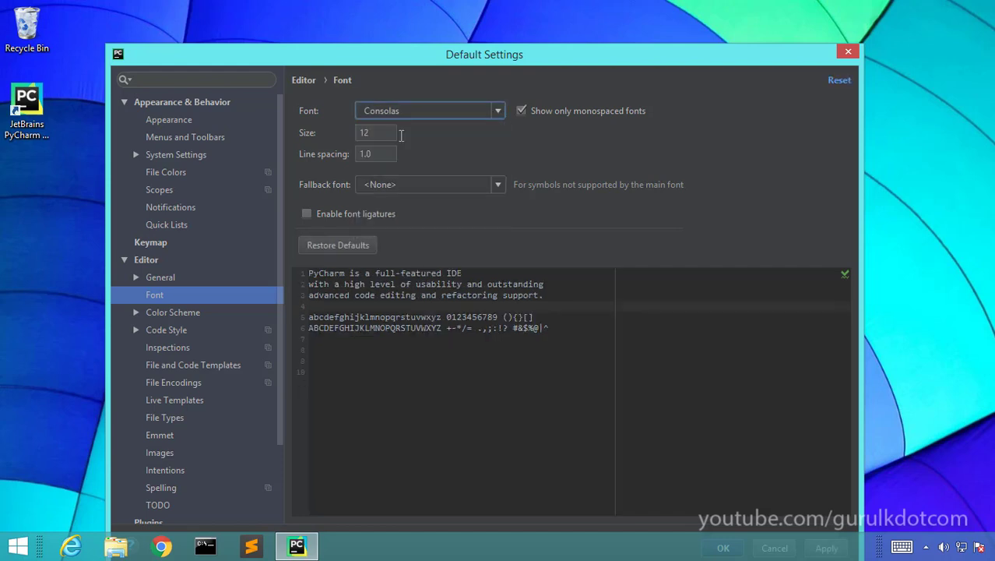
{"action": "double_click", "coordinate": [383, 137]}
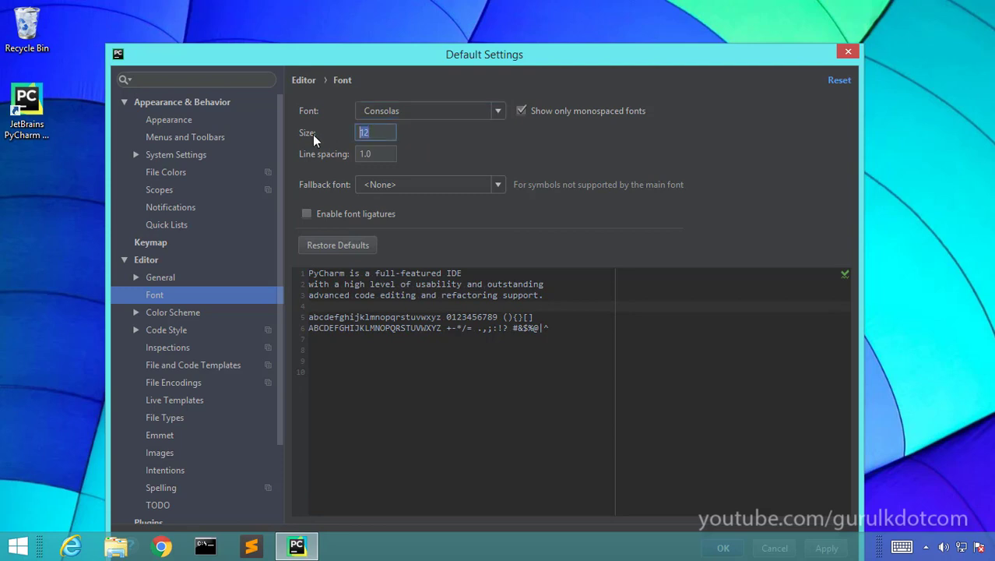
{"action": "type", "text": "18"}
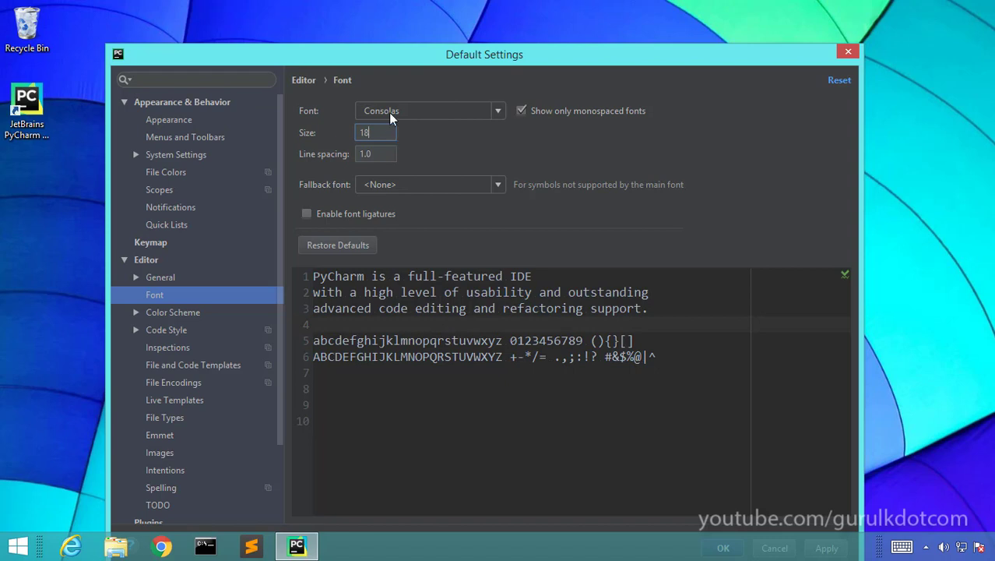
- Try a line spacing of 2.0 for the editor font
{"action": "left_click_drag", "start_coordinate": [393, 56], "coordinate": [374, 123]}
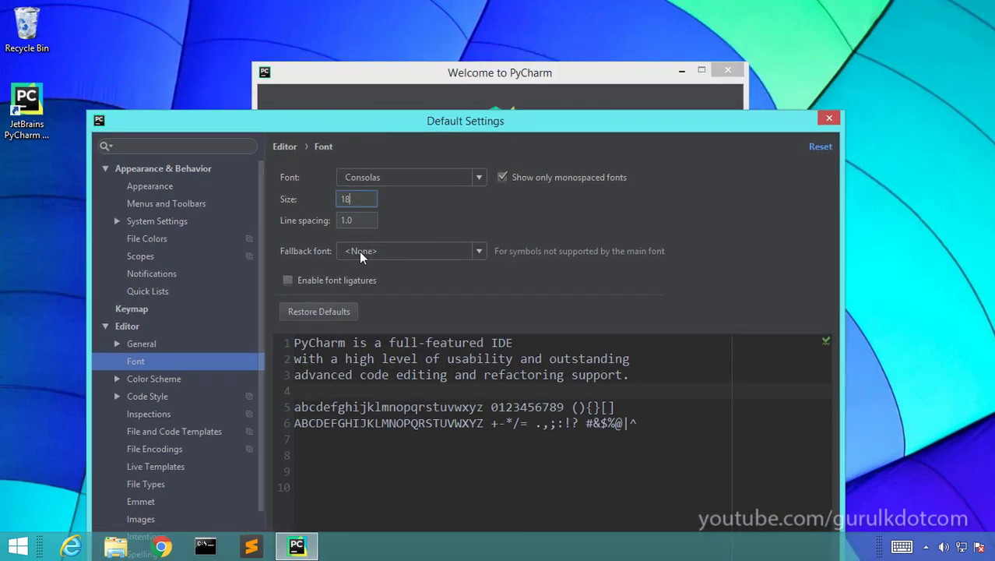
{"action": "left_click", "coordinate": [343, 220]}
{"action": "key", "text": "Delete"}
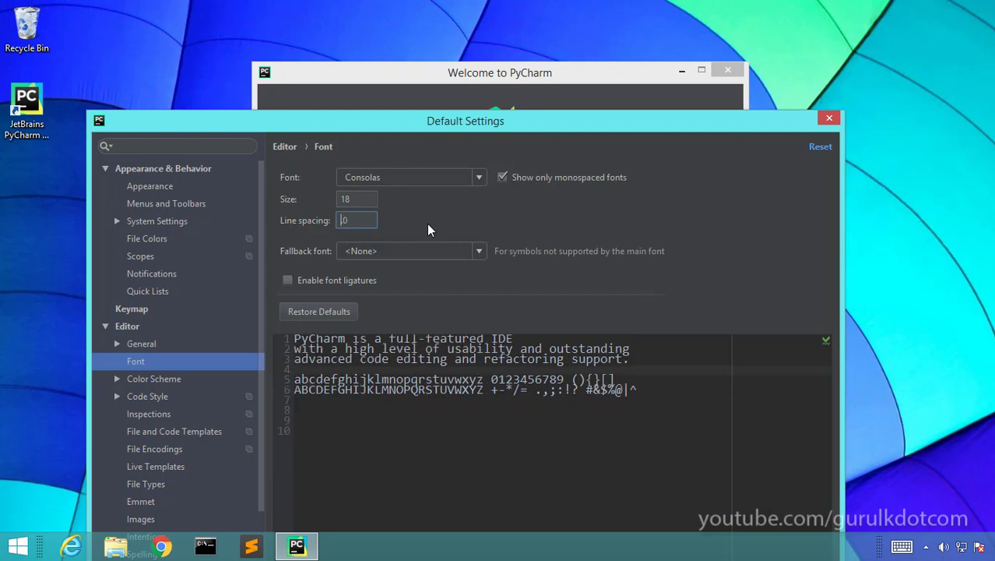
{"action": "type", "text": "2"}
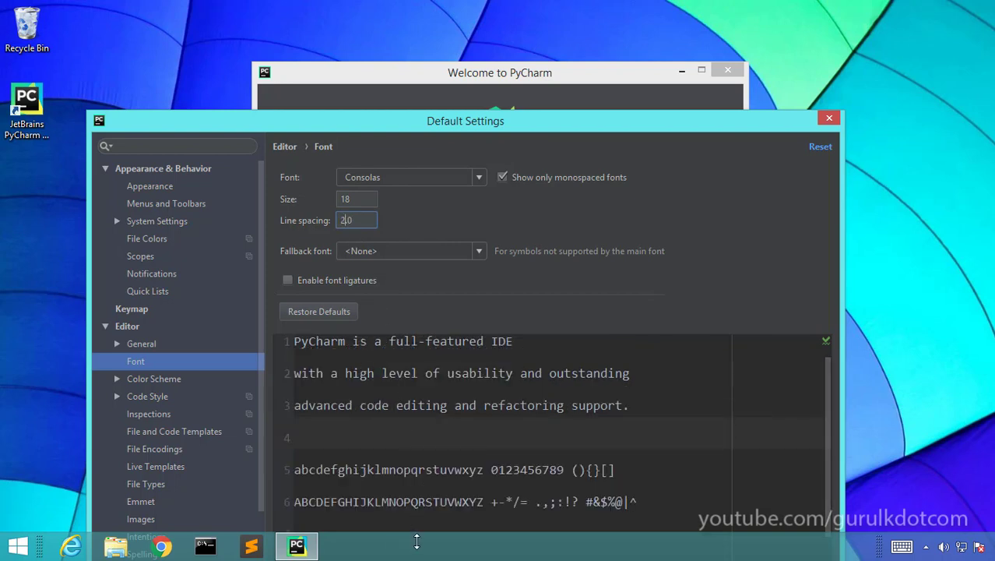
{"action": "left_click_drag", "start_coordinate": [440, 124], "coordinate": [451, 90]}
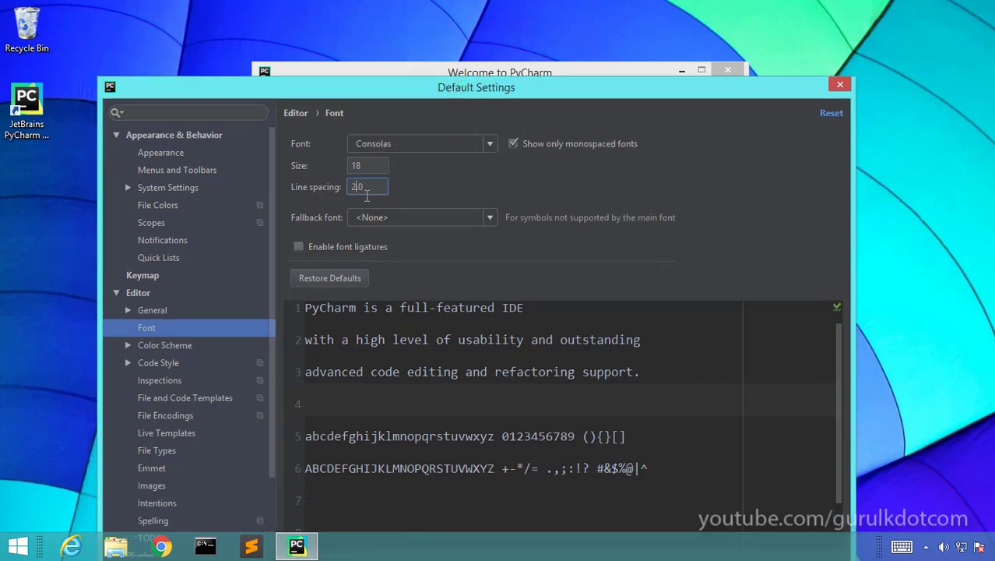
- Set the editor font's line spacing to 1.5 and apply the font settings
{"action": "key", "text": "BackSpace"}
{"action": "key", "text": "BackSpace"}
{"action": "key", "text": "BackSpace"}
{"action": "type", "text": "1.5"}
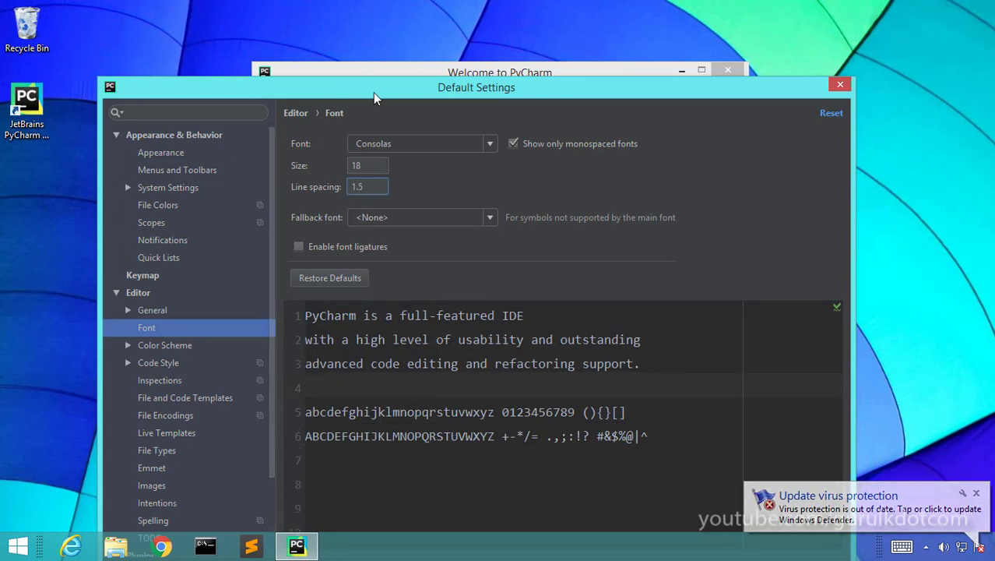
{"action": "left_click_drag", "start_coordinate": [373, 91], "coordinate": [296, 5]}
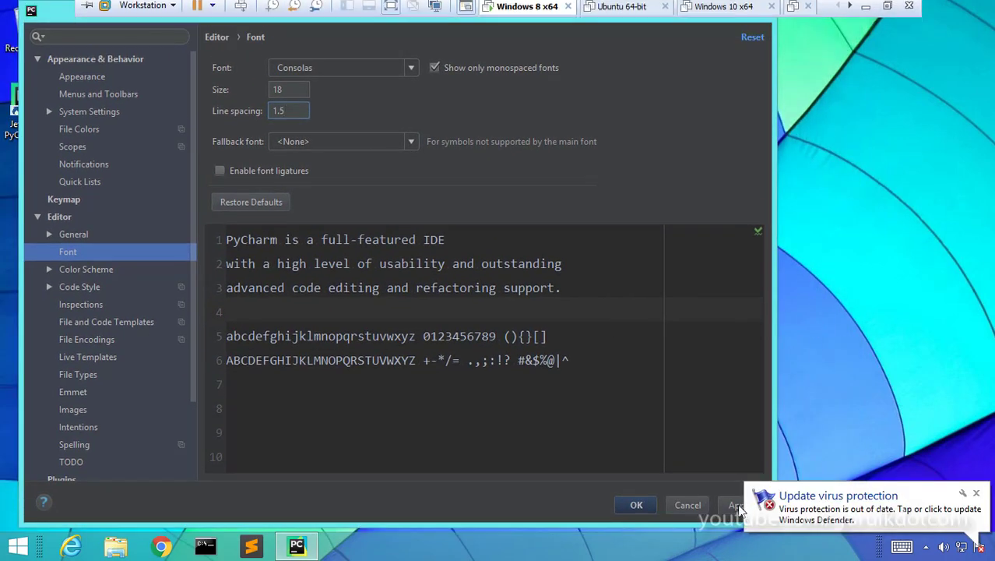
{"action": "left_click", "coordinate": [977, 493]}
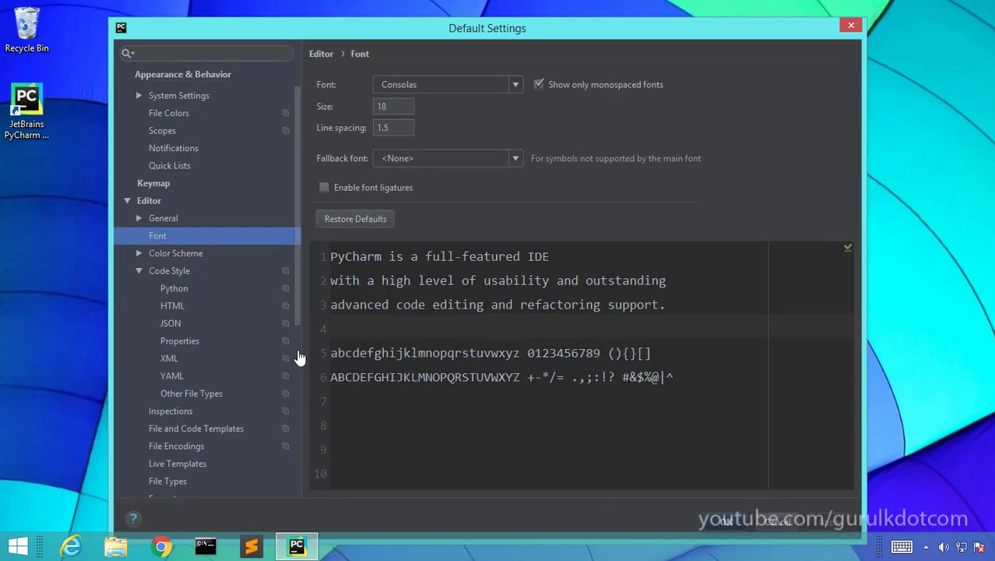
- Go to the default Project Interpreter settings and check which interpreters can be selected
{"action": "scroll", "coordinate": [306, 315], "scroll_direction": "down", "scroll_amount": 4}
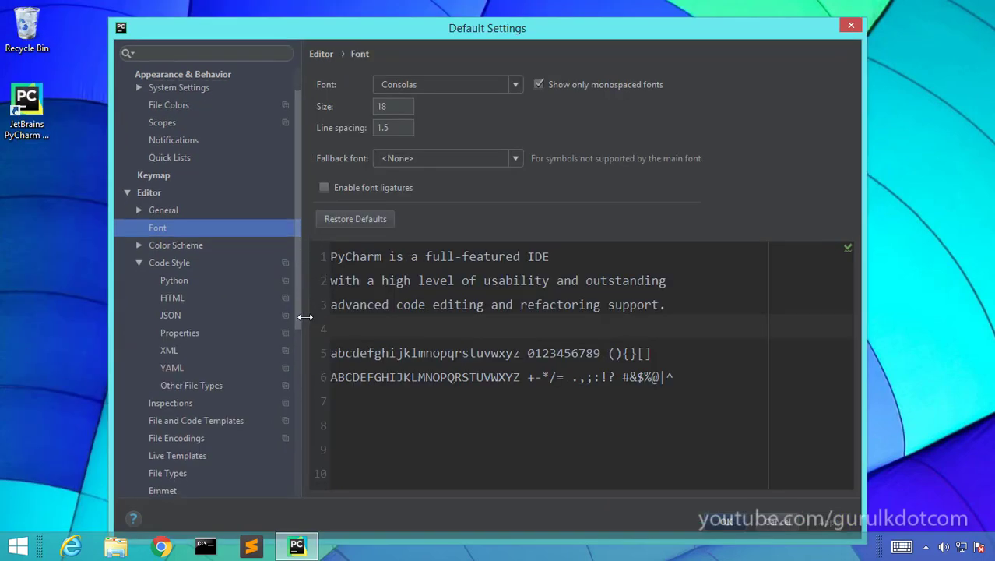
{"action": "scroll", "coordinate": [309, 340], "scroll_direction": "down", "scroll_amount": 3}
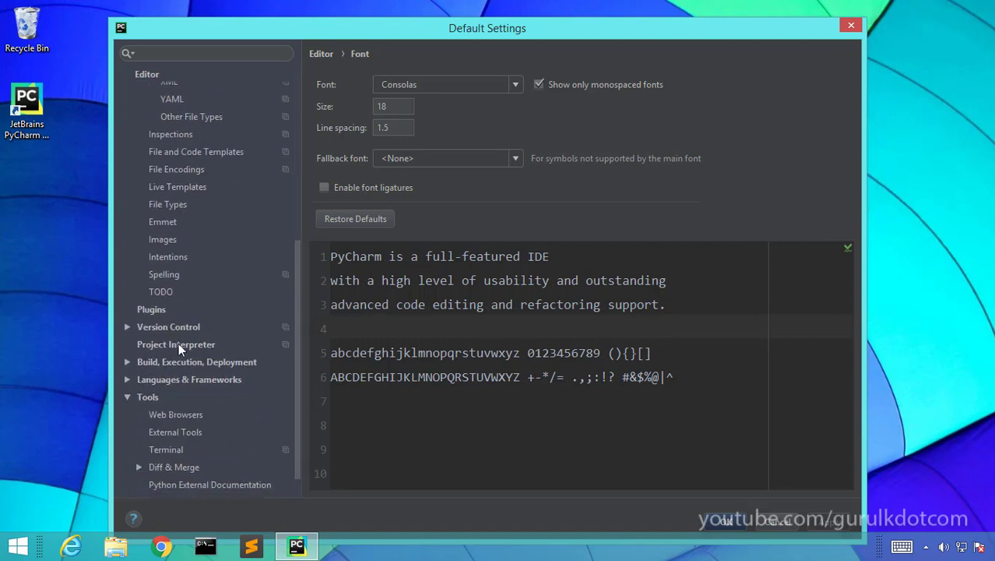
{"action": "left_click", "coordinate": [182, 347]}
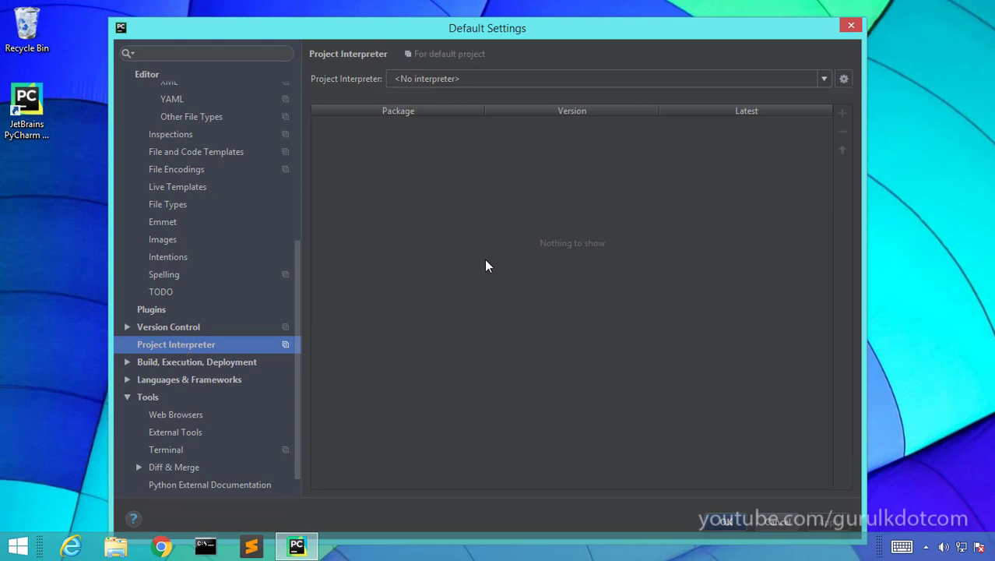
{"action": "left_click_drag", "start_coordinate": [471, 28], "coordinate": [445, 13]}
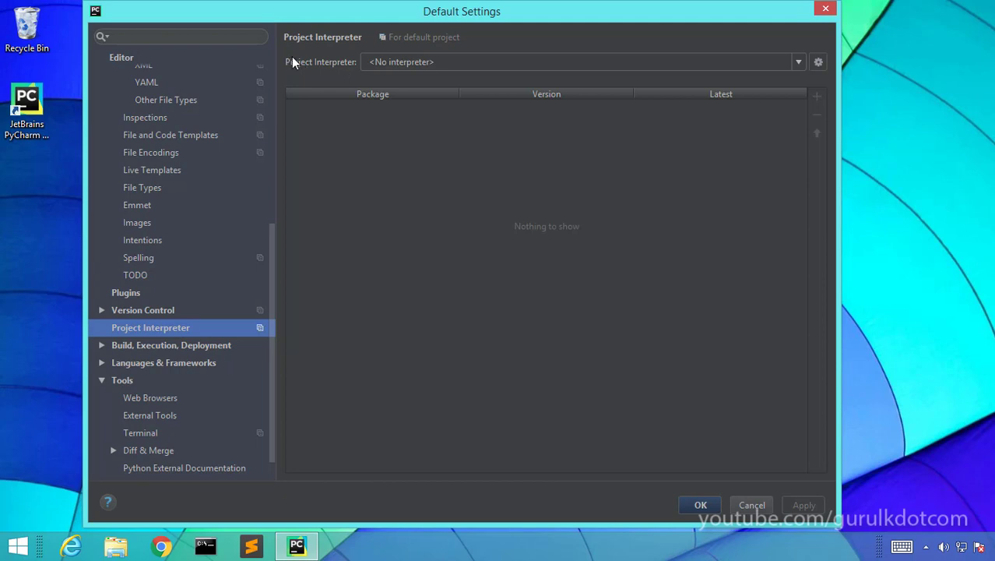
{"action": "left_click", "coordinate": [798, 62]}
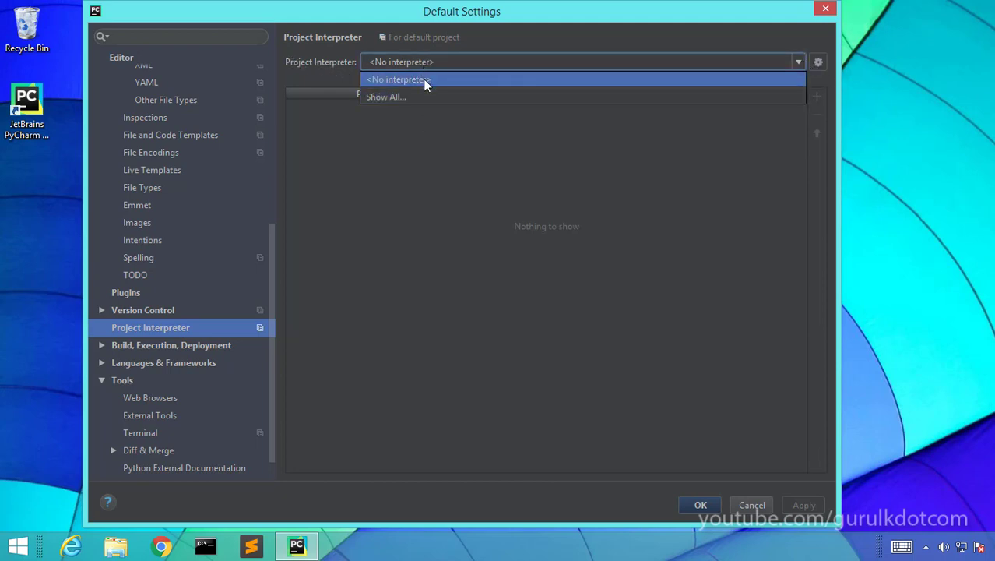
{"action": "left_click", "coordinate": [422, 179]}
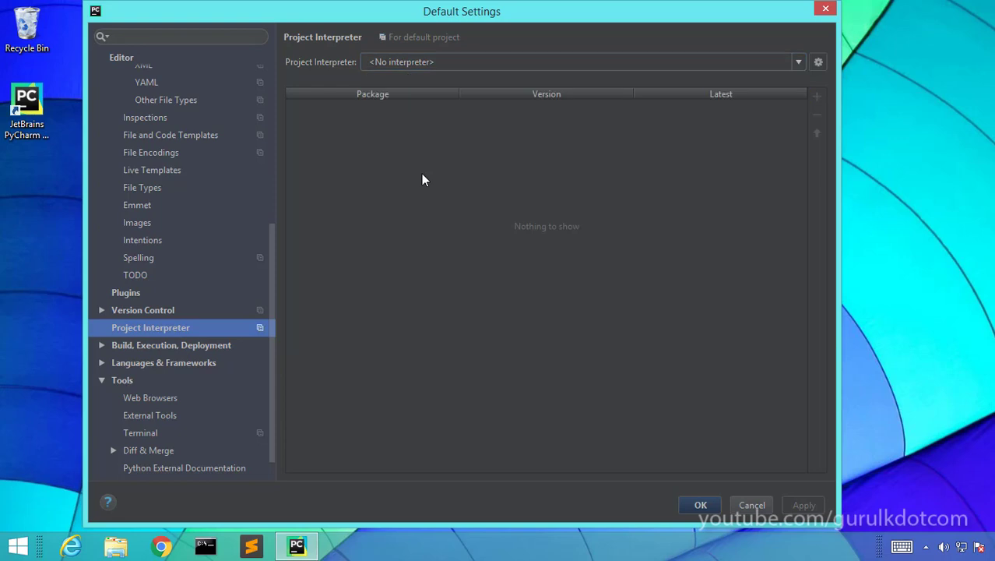
- Start adding a local Python interpreter for the default project
{"action": "left_click", "coordinate": [818, 64]}
{"action": "left_click", "coordinate": [843, 61]}
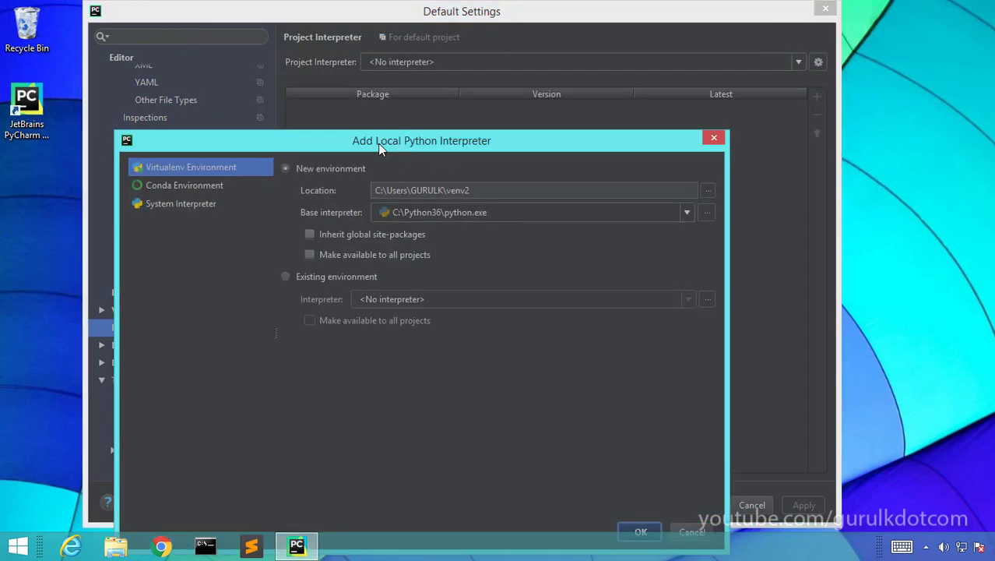
{"action": "left_click_drag", "start_coordinate": [379, 147], "coordinate": [413, 166]}
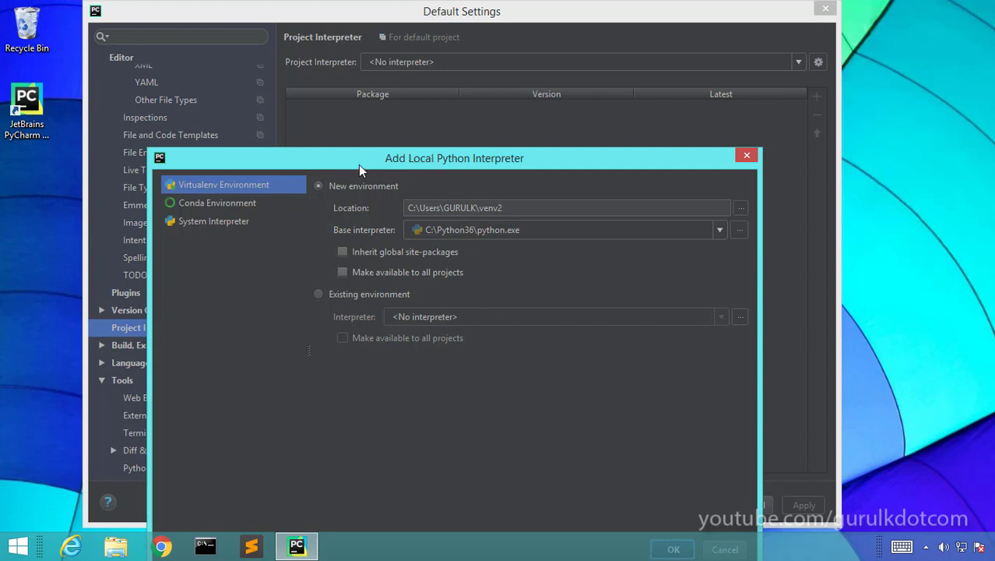
{"action": "left_click_drag", "start_coordinate": [345, 160], "coordinate": [371, 150]}
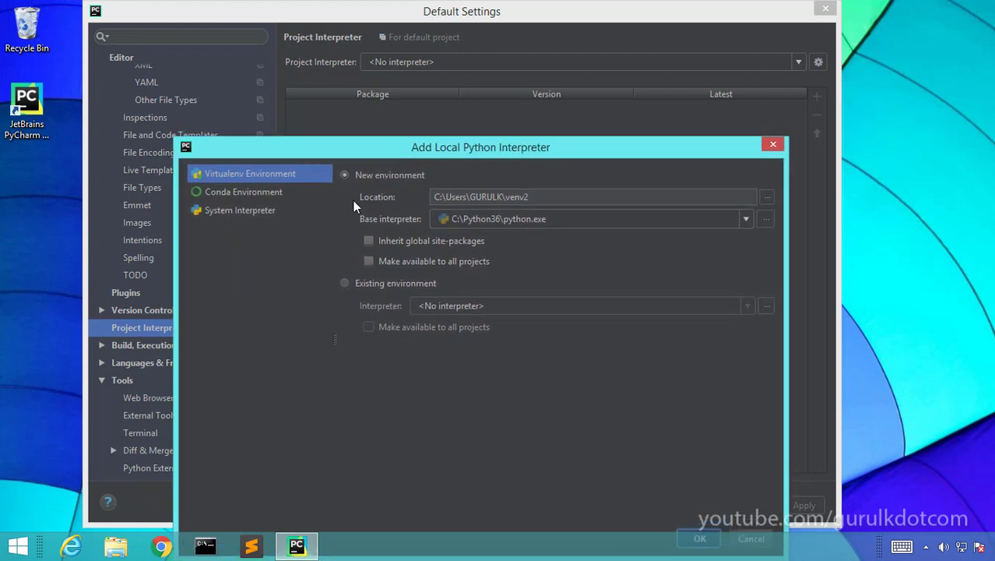
- Add the system interpreter C:\Python36\python.exe as the default project interpreter, and apply and close the default settings
{"action": "left_click", "coordinate": [232, 212]}
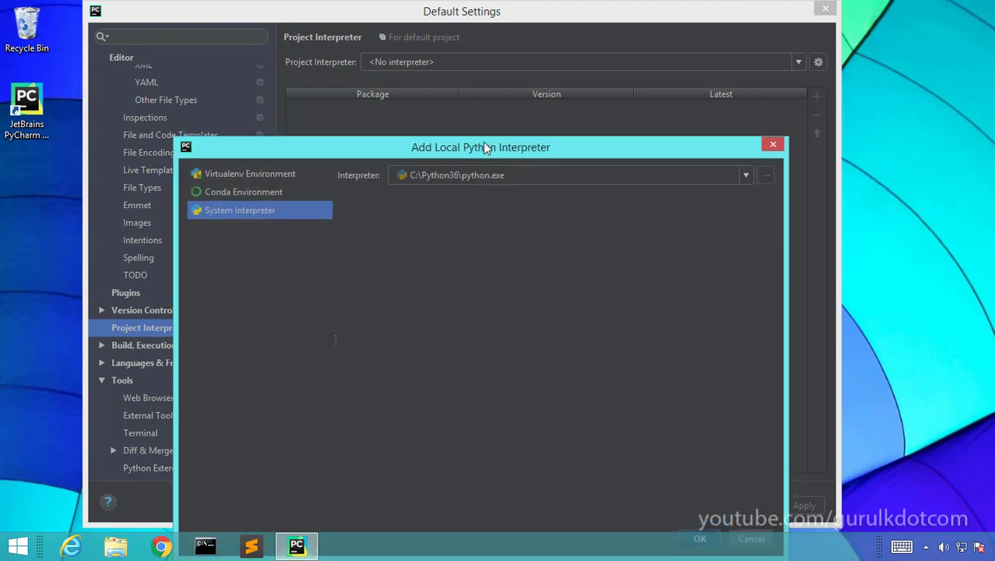
{"action": "left_click_drag", "start_coordinate": [483, 145], "coordinate": [397, 182]}
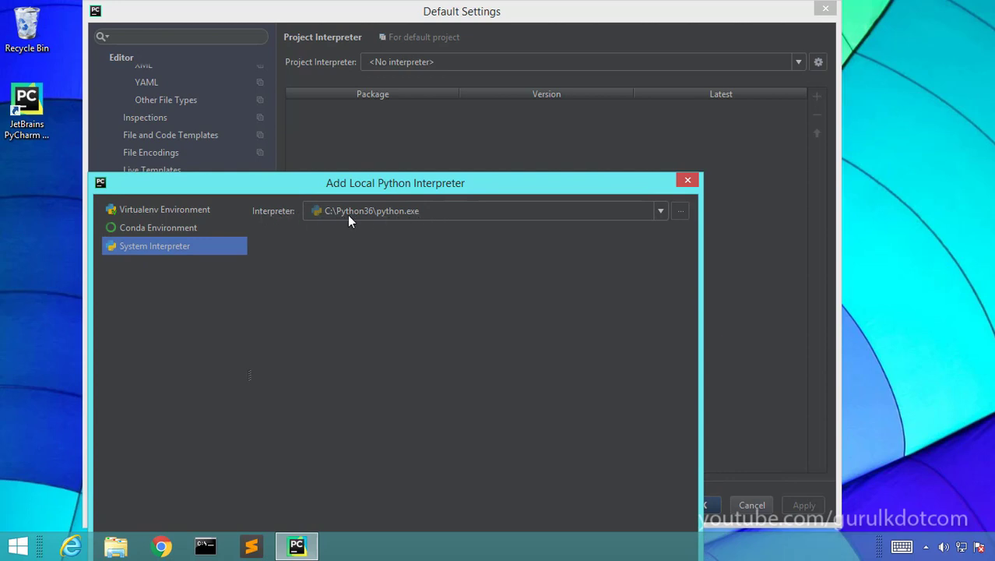
{"action": "left_click_drag", "start_coordinate": [440, 182], "coordinate": [509, 52]}
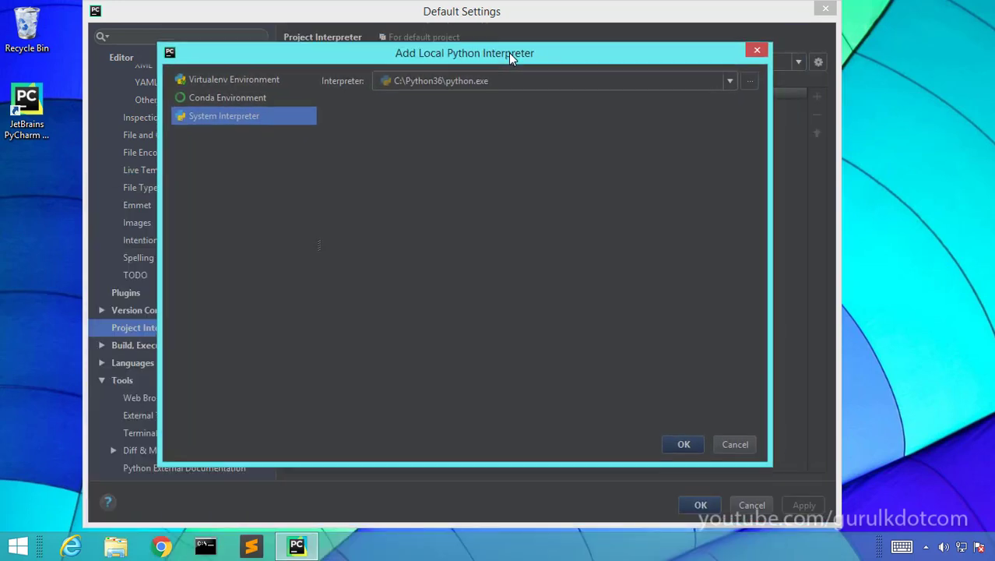
{"action": "left_click", "coordinate": [683, 445]}
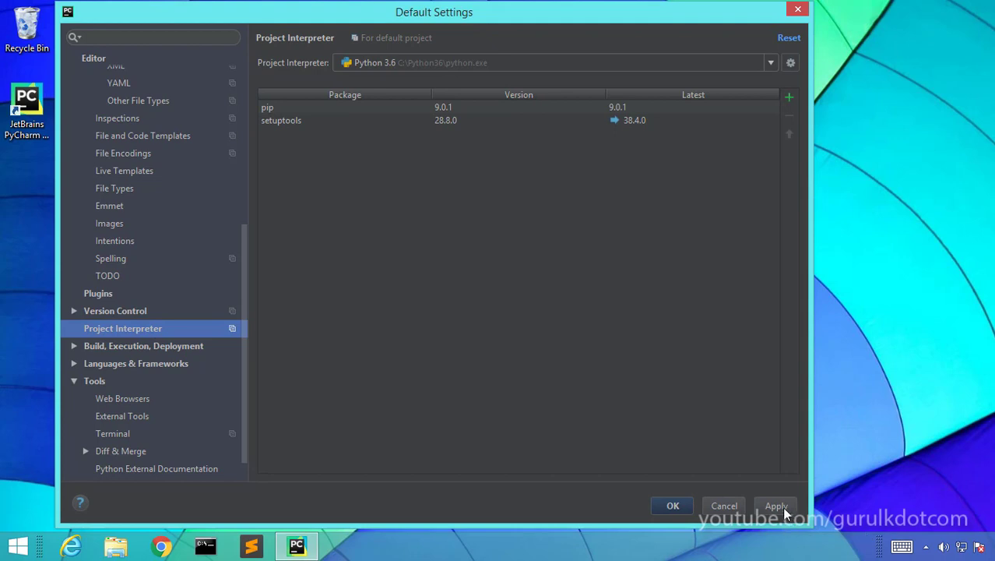
{"action": "left_click", "coordinate": [778, 506]}
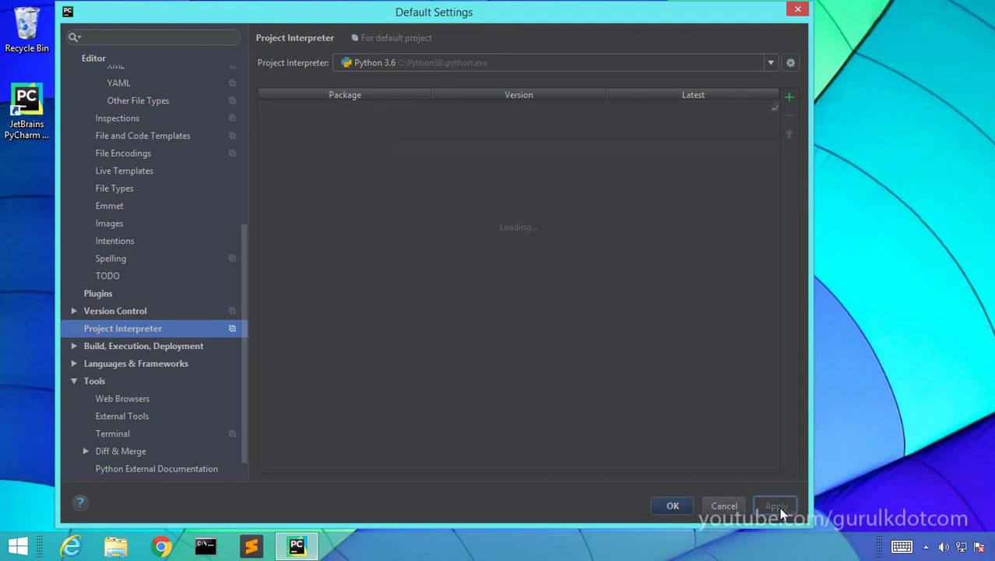
{"action": "left_click", "coordinate": [671, 506]}
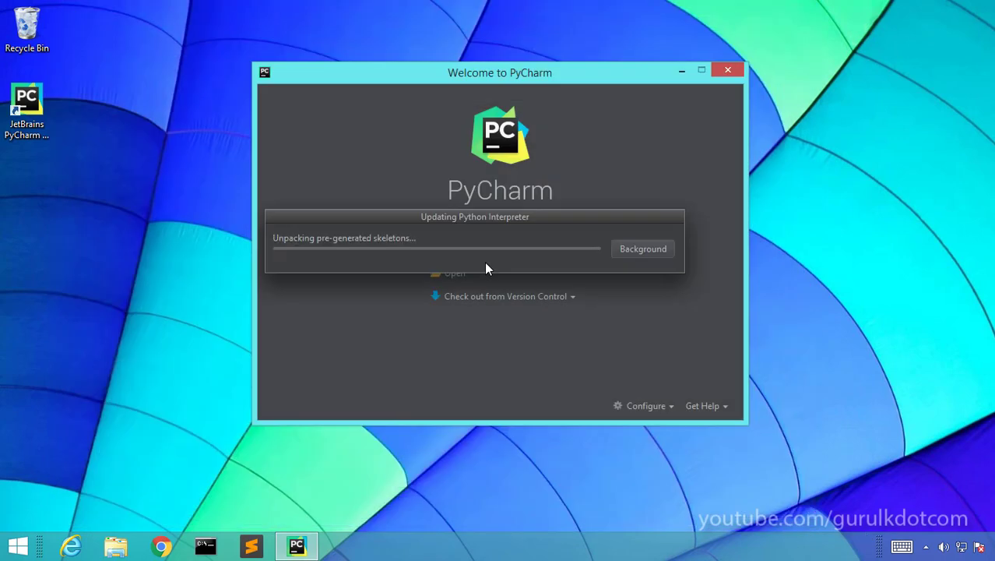